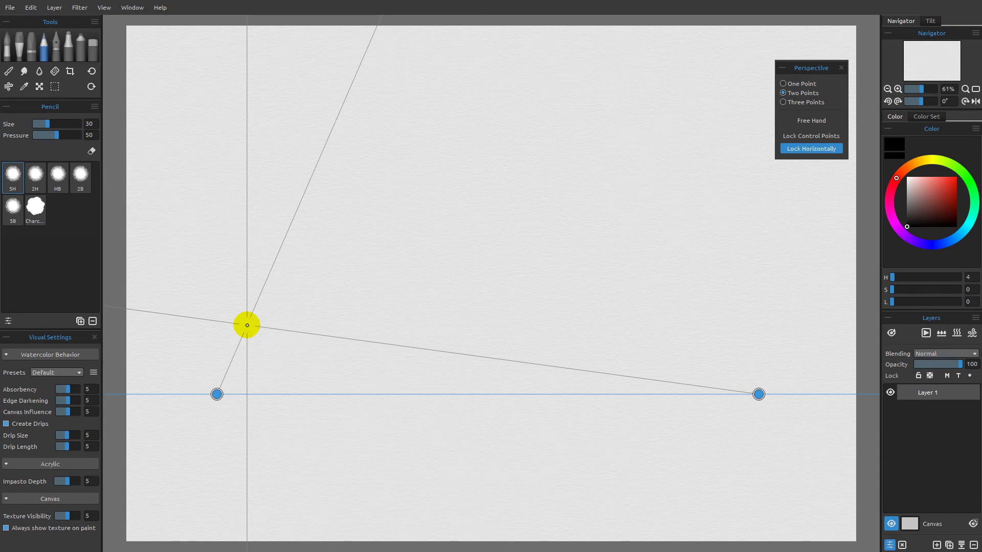
Step: Drag the two-point guide crossing around, then change the perspective to One Point
left_click_drag(247, 326, 216, 393)
left_click(784, 85)
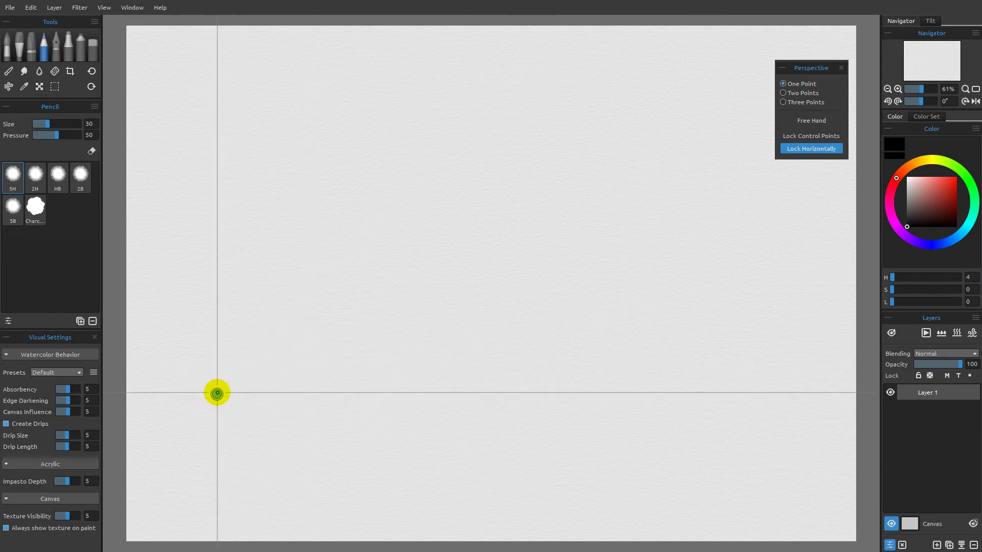
Step: Place the one-point vanishing point at the upper right and lock the control points
left_click_drag(217, 393, 216, 394)
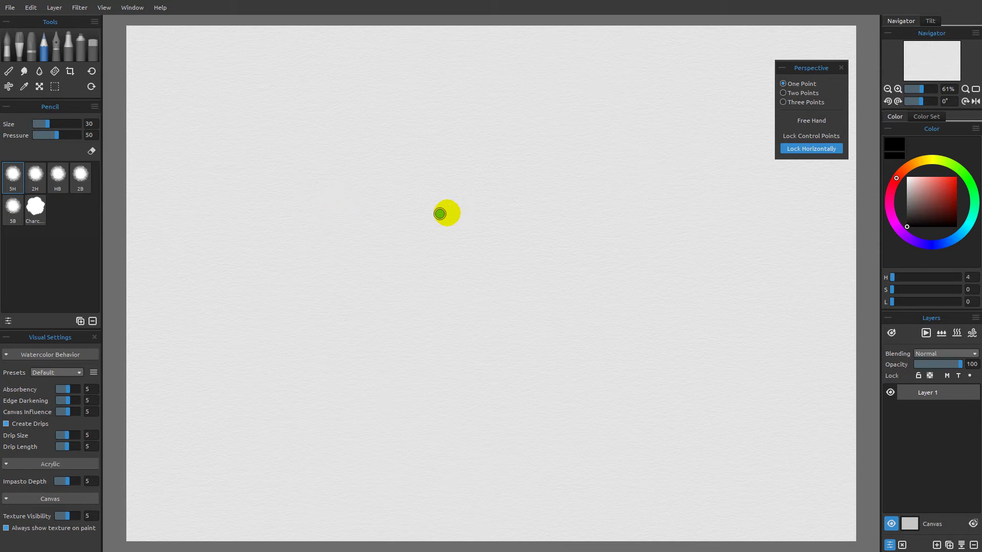
mouse_move(615, 150)
left_mouse_down()
mouse_move(777, 152)
mouse_move(765, 149)
mouse_move(495, 323)
mouse_move(616, 150)
mouse_move(453, 333)
mouse_move(453, 298)
mouse_move(381, 244)
mouse_move(366, 250)
mouse_move(320, 164)
mouse_move(323, 250)
mouse_move(311, 213)
mouse_move(317, 228)
mouse_move(617, 151)
mouse_move(524, 116)
mouse_move(421, 171)
mouse_move(333, 184)
mouse_move(353, 278)
mouse_move(339, 85)
mouse_move(339, 112)
mouse_move(357, 99)
mouse_move(351, 84)
mouse_move(399, 265)
mouse_move(375, 121)
mouse_move(359, 96)
mouse_move(443, 335)
mouse_move(300, 242)
mouse_move(581, 238)
left_mouse_up()
left_click(790, 137)
Step: Sketch three horizontal pencil lines, then two diagonals converging on the vanishing point
left_click_drag(342, 249, 625, 249)
left_click_drag(344, 257, 581, 262)
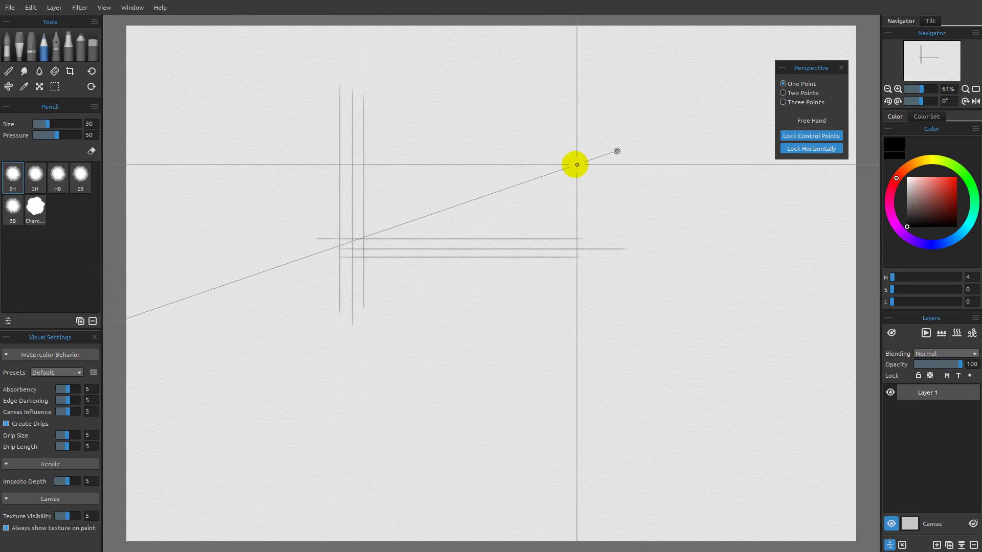
left_click_drag(357, 248, 578, 165)
left_click_drag(345, 221, 551, 168)
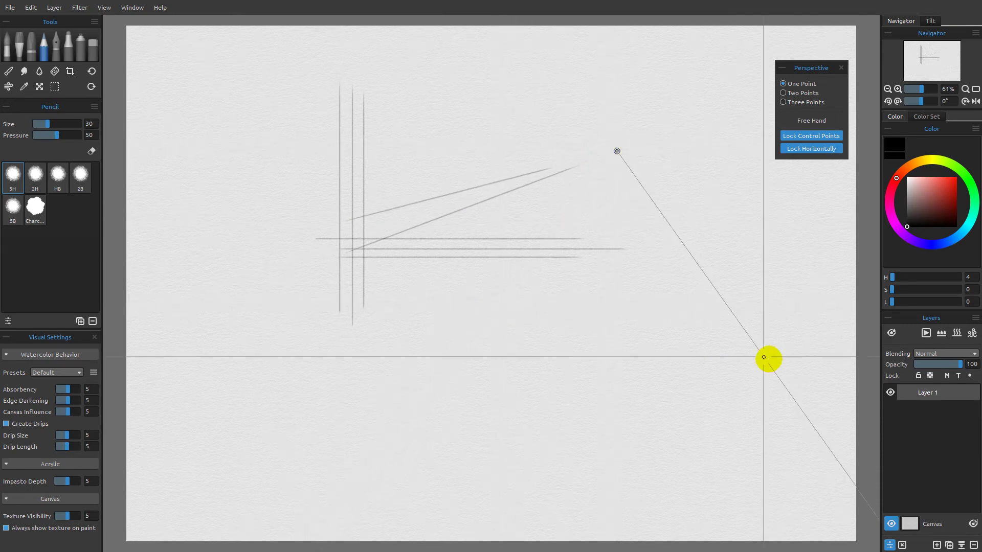
Step: Clear the layer and draw a box outline with diagonals from its bottom corners to the vanishing point
left_click(902, 545)
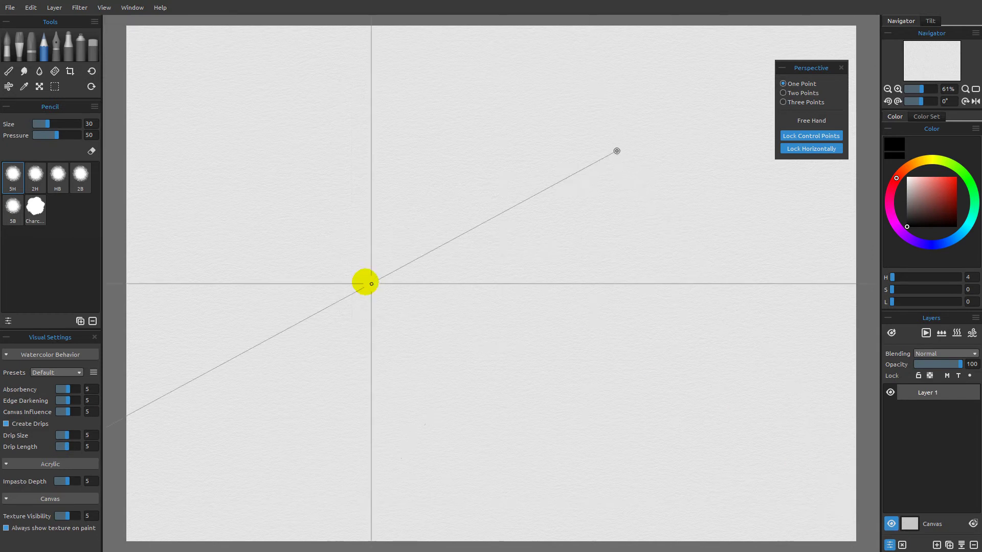
mouse_move(388, 303)
left_mouse_down()
mouse_move(778, 313)
mouse_move(736, 70)
left_mouse_up()
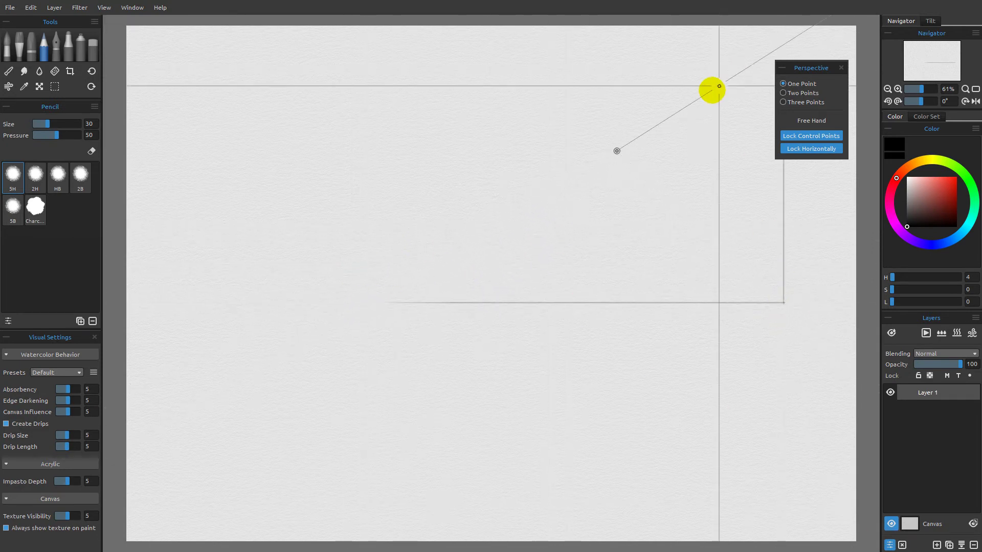
left_click_drag(384, 300, 386, 48)
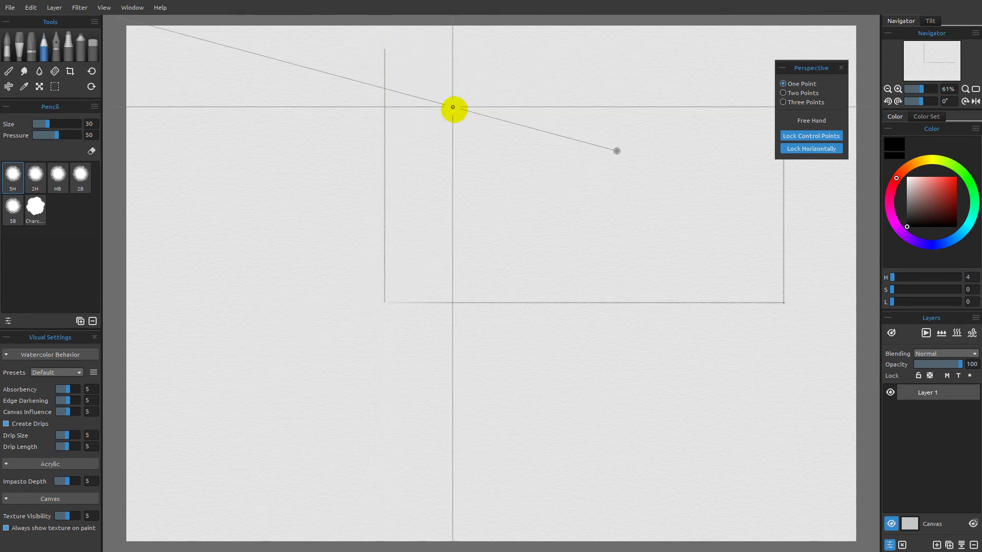
left_click_drag(385, 301, 596, 165)
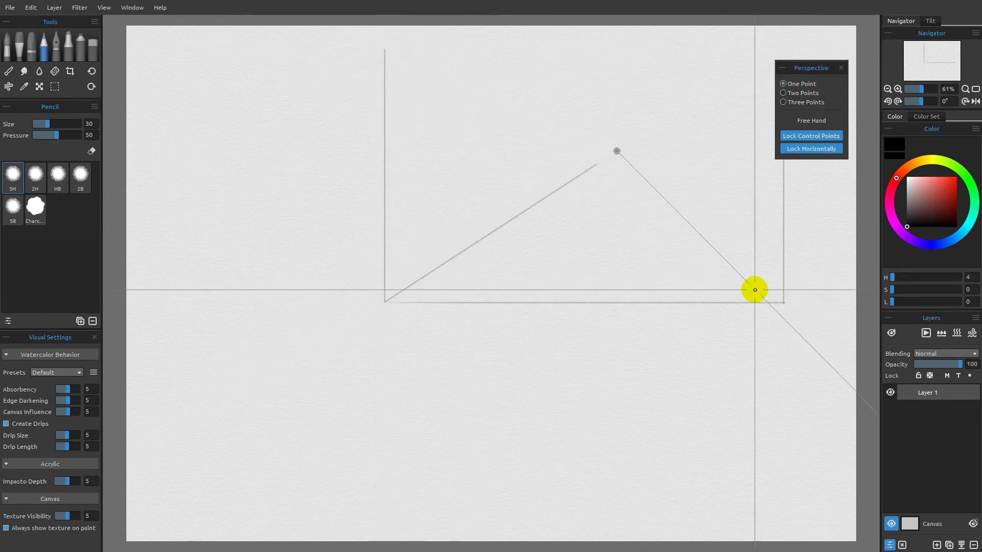
left_click_drag(782, 301, 604, 139)
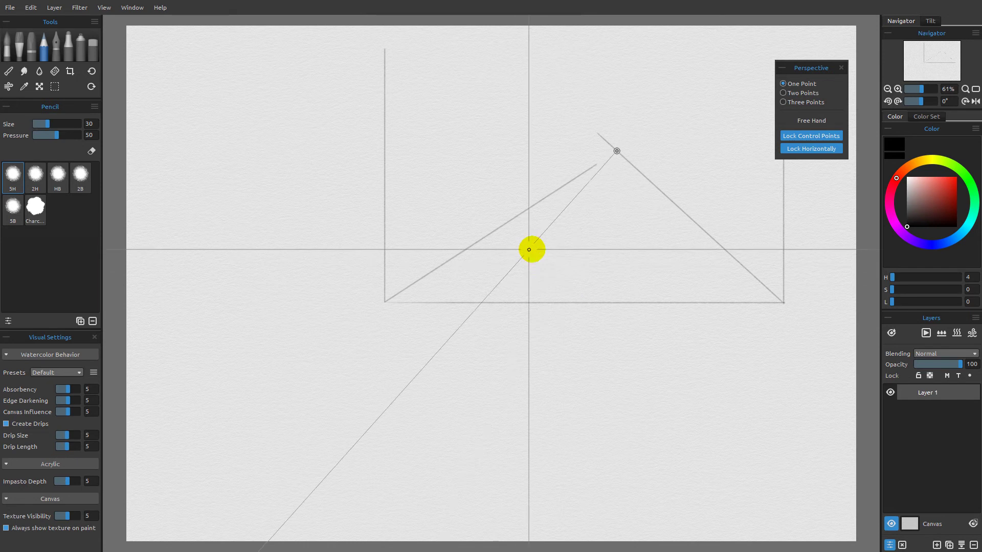
Step: Fill the space between the diagonals with stacked horizontal pencil lines shrinking toward the top
left_click_drag(423, 280, 585, 280)
left_click_drag(757, 279, 585, 279)
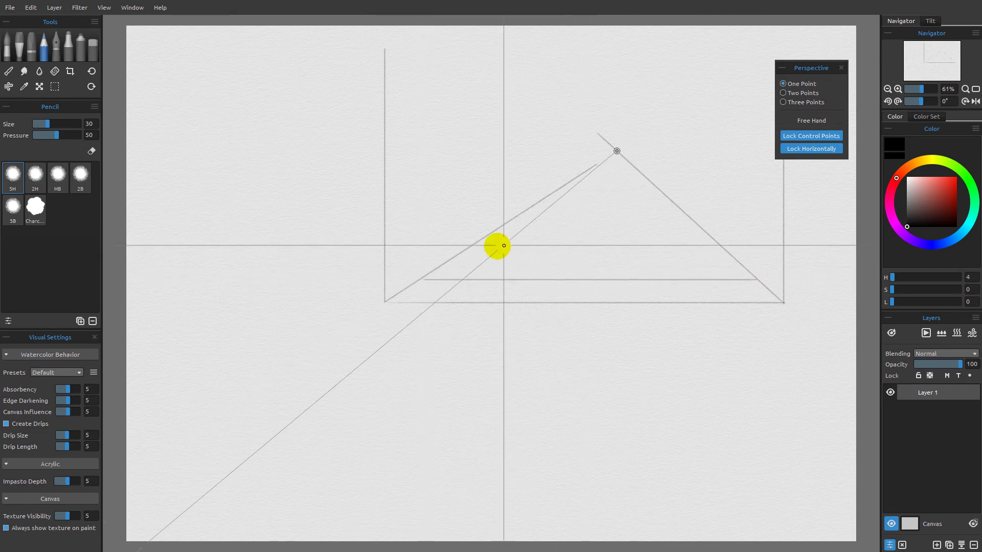
left_click_drag(651, 254, 751, 255)
left_click_drag(465, 248, 649, 246)
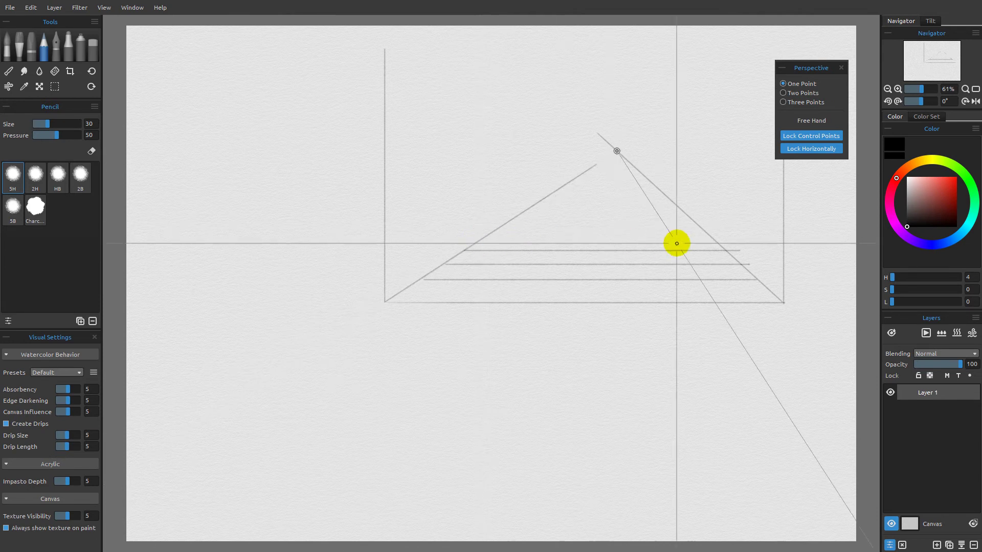
left_click_drag(510, 236, 695, 237)
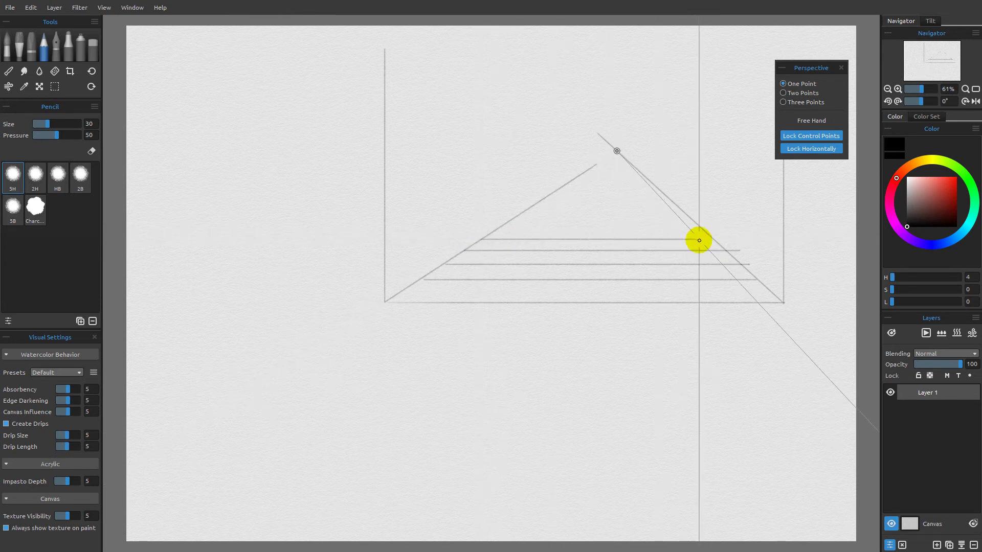
left_click_drag(500, 229, 717, 230)
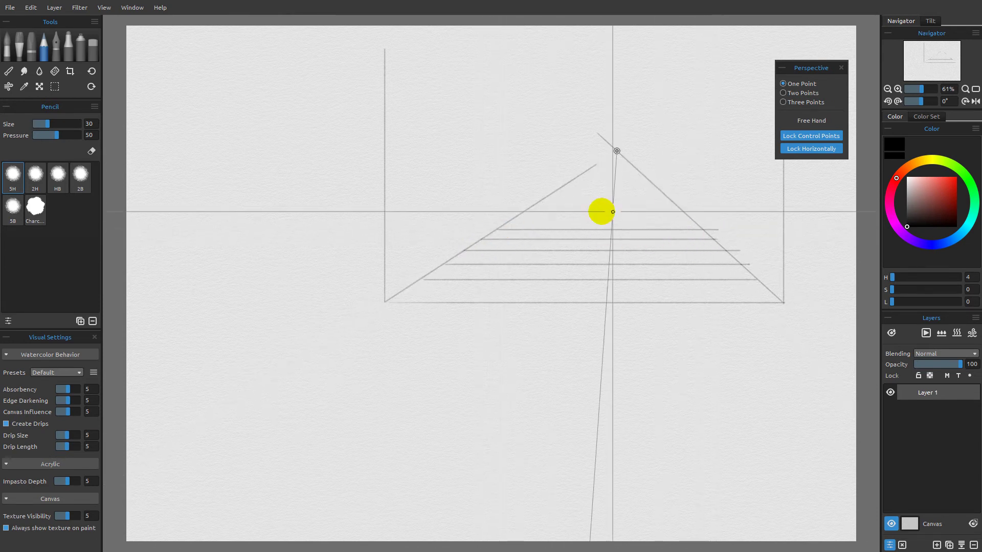
left_click_drag(508, 219, 688, 220)
left_click_drag(515, 214, 685, 214)
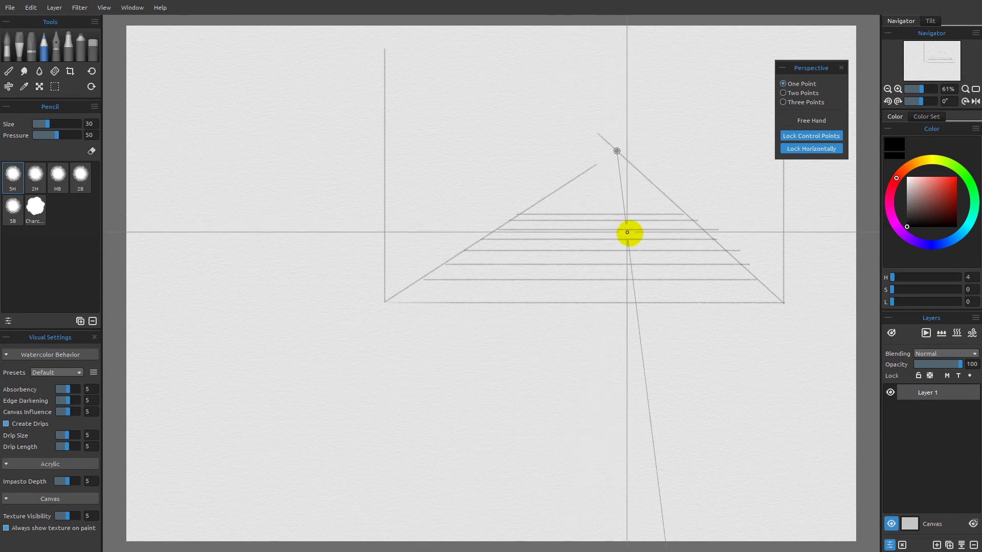
Step: Clear the layer, unlock the control points, and drag the left vanishing point down to lower the horizon
left_click(901, 545)
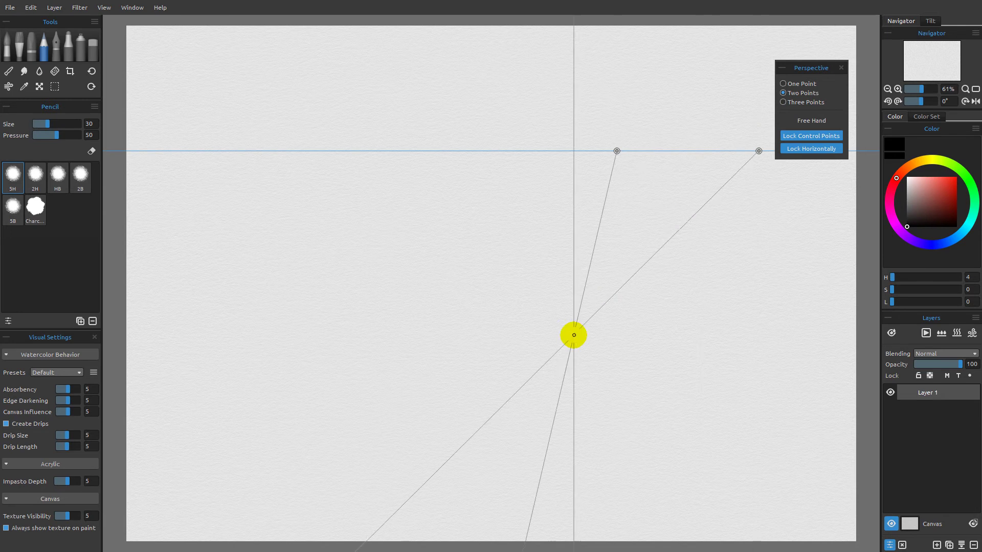
left_click(800, 136)
left_click_drag(617, 150, 575, 181)
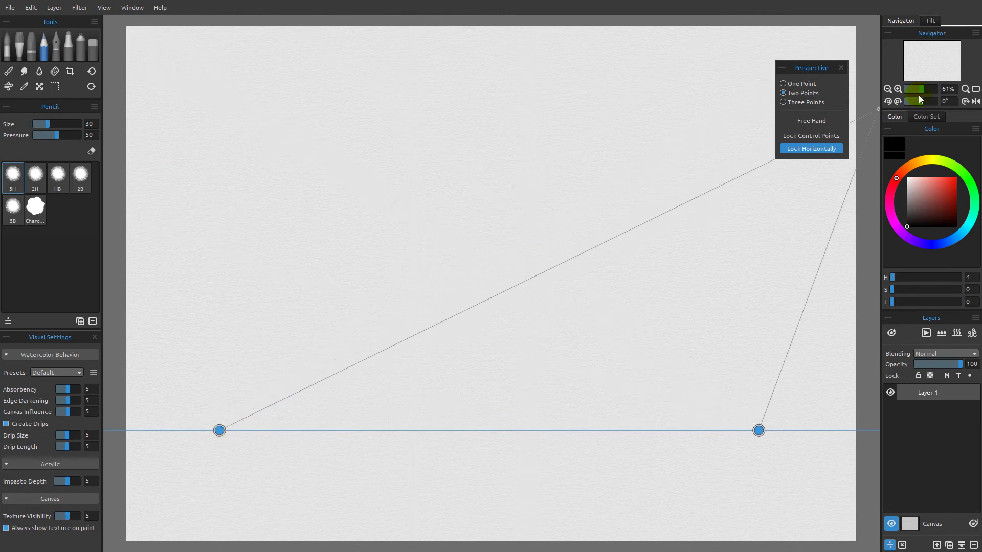
Step: Zoom out to 30% and drag the guide crossing toward the top right
left_click(888, 89)
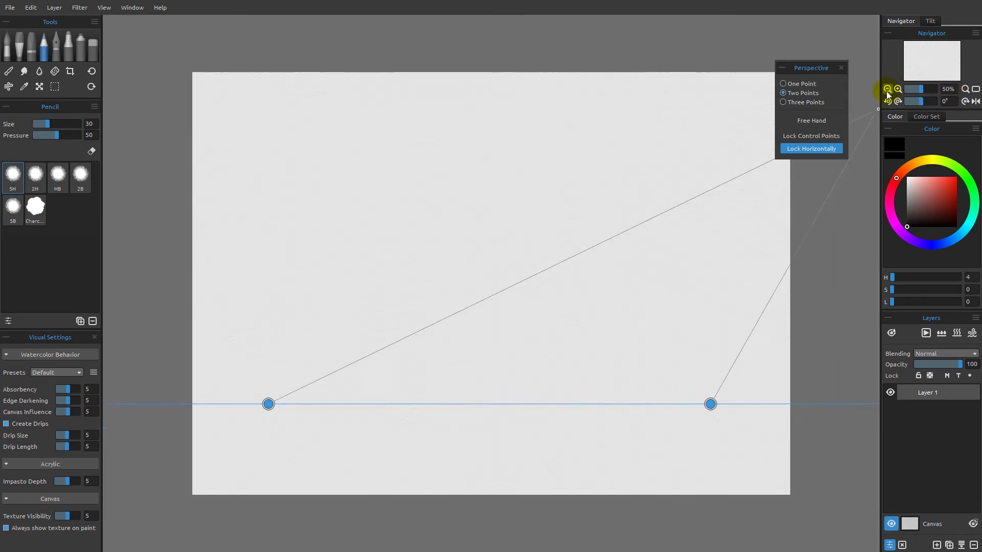
left_click(888, 89)
left_click(888, 89)
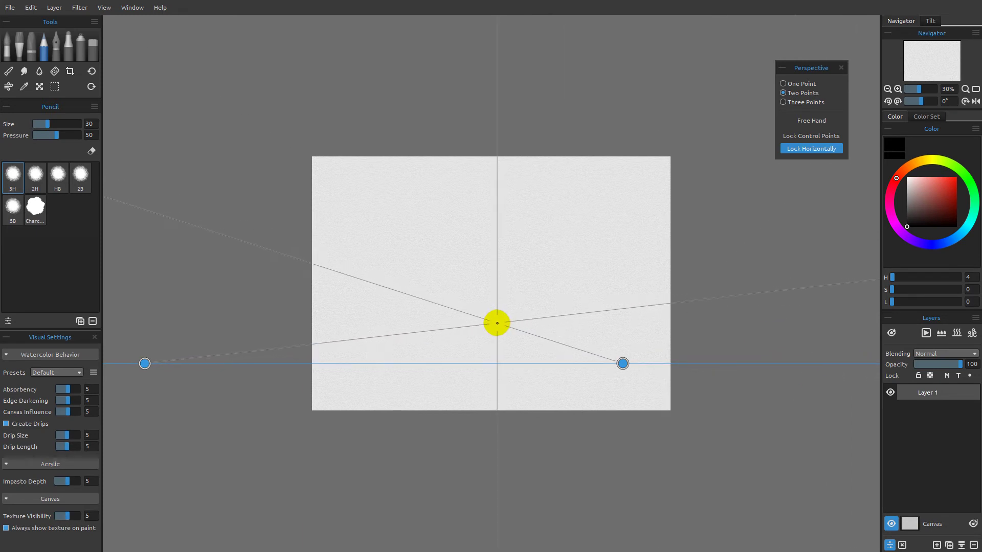
left_click_drag(504, 324, 487, 333)
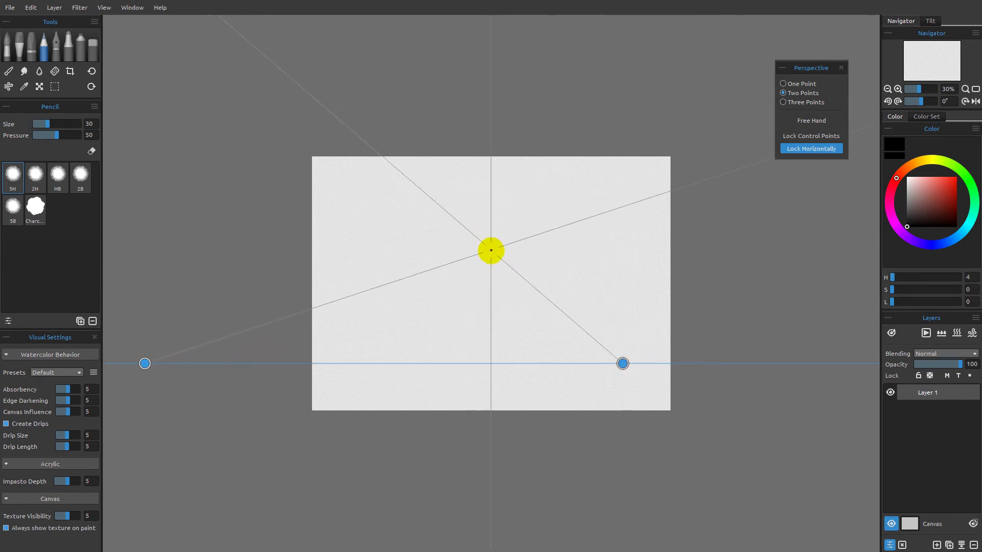
left_click_drag(488, 241, 667, 173)
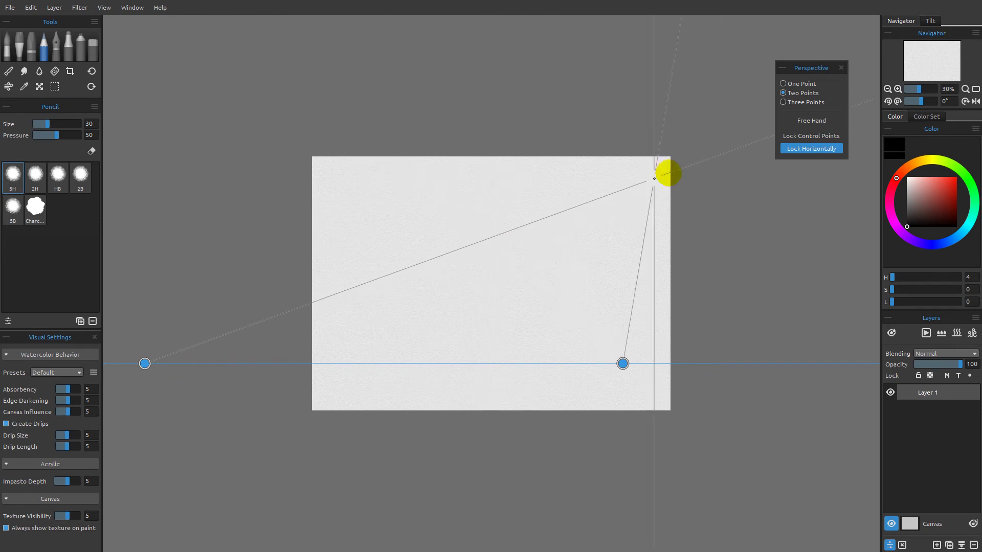
Step: Lock the control points, fit the paper to the window, and reposition the vanishing points
left_click(806, 136)
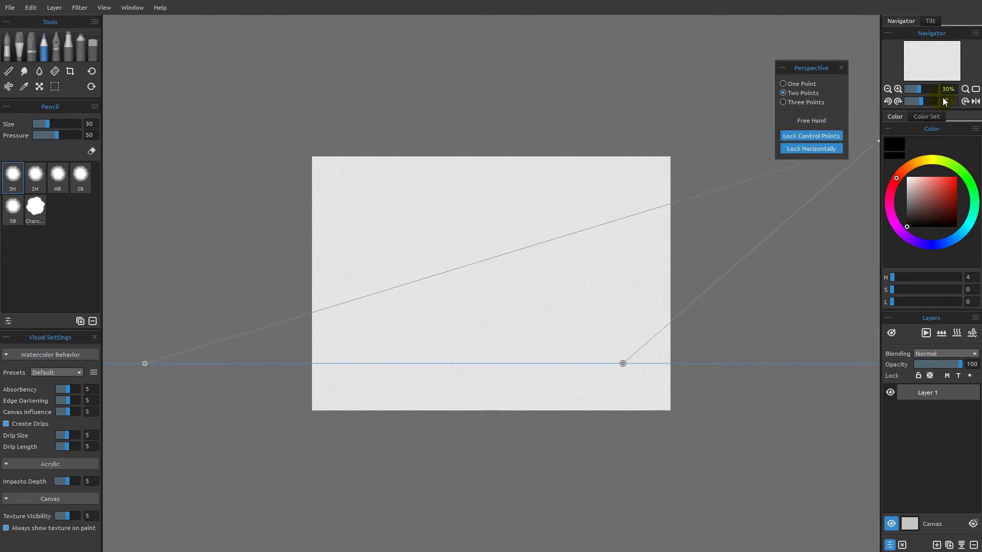
left_click(975, 90)
left_click_drag(878, 140, 489, 112)
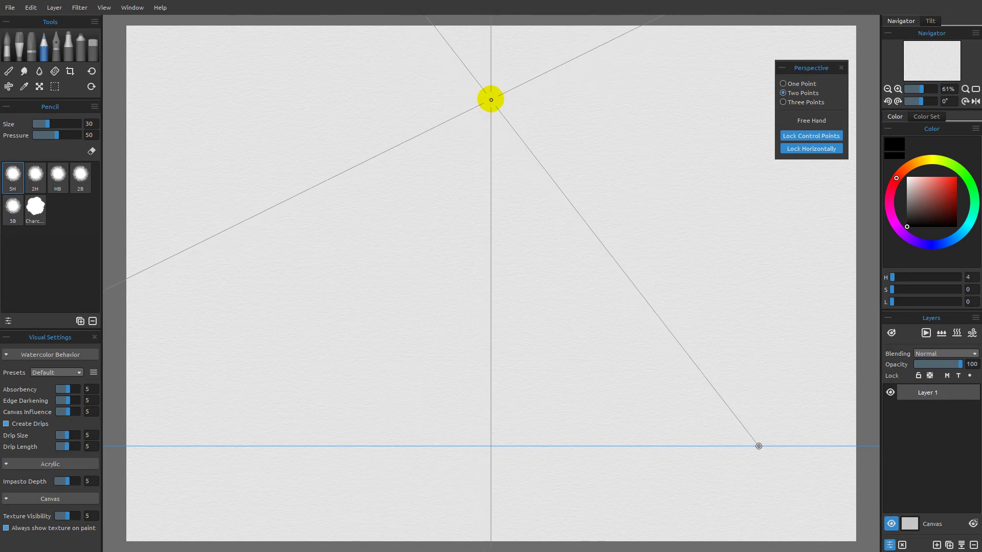
left_click_drag(489, 108, 486, 164)
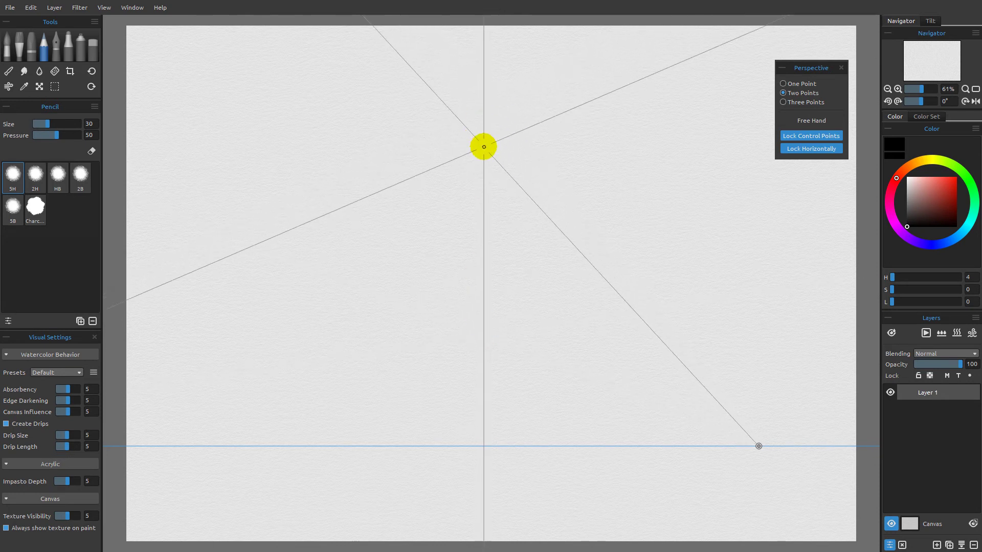
left_click_drag(485, 114, 526, 196)
left_click_drag(486, 113, 661, 384)
Step: Draw the building's vertical wall edges and connect their tops along the perspective guides
left_click_drag(656, 448, 648, 362)
left_click_drag(644, 452, 648, 356)
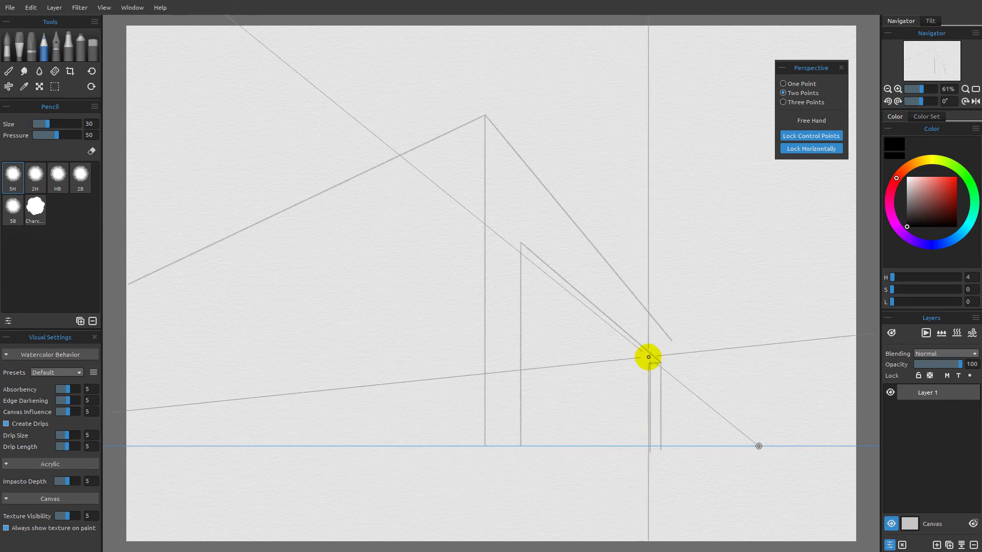
left_click_drag(518, 281, 678, 344)
left_click_drag(672, 436, 635, 372)
left_click_drag(633, 338, 665, 339)
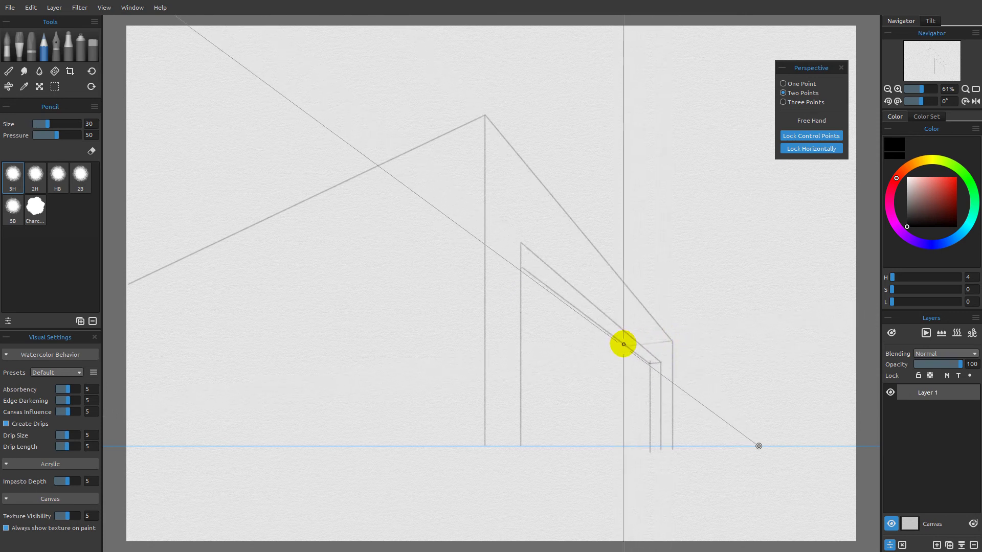
left_click_drag(624, 344, 520, 338)
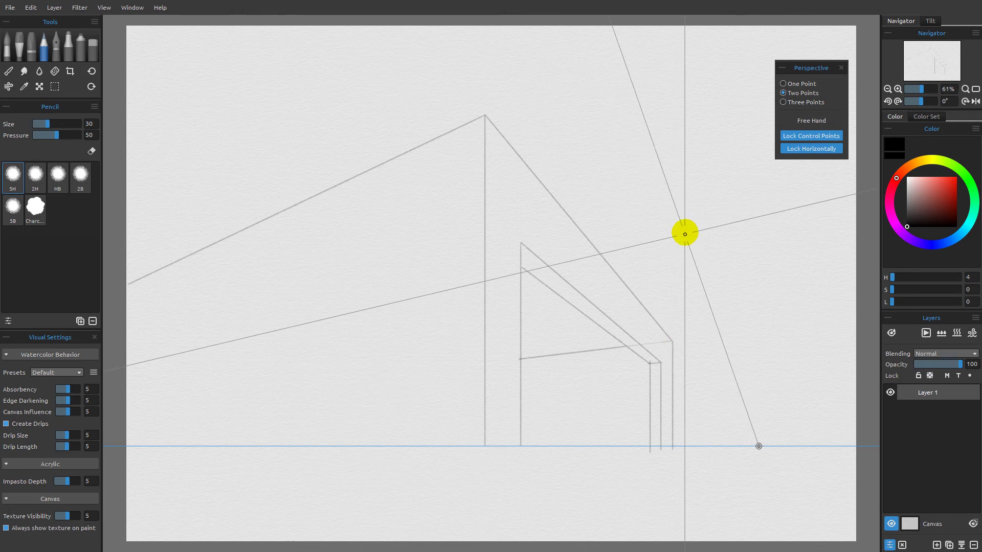
Step: Clear the layer, switch to Three Points, zoom out, and shift the horizon and left vanishing point
left_click(902, 546)
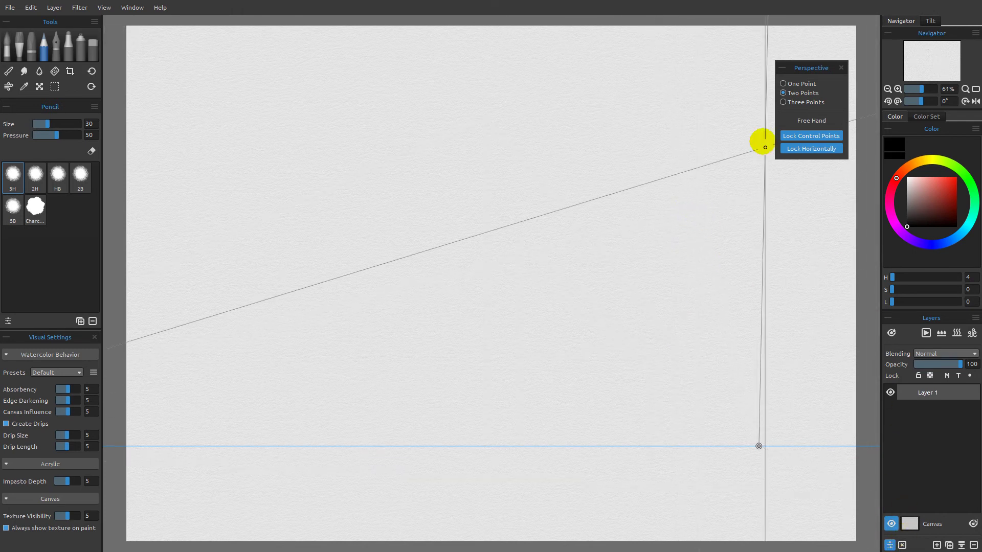
left_click(783, 102)
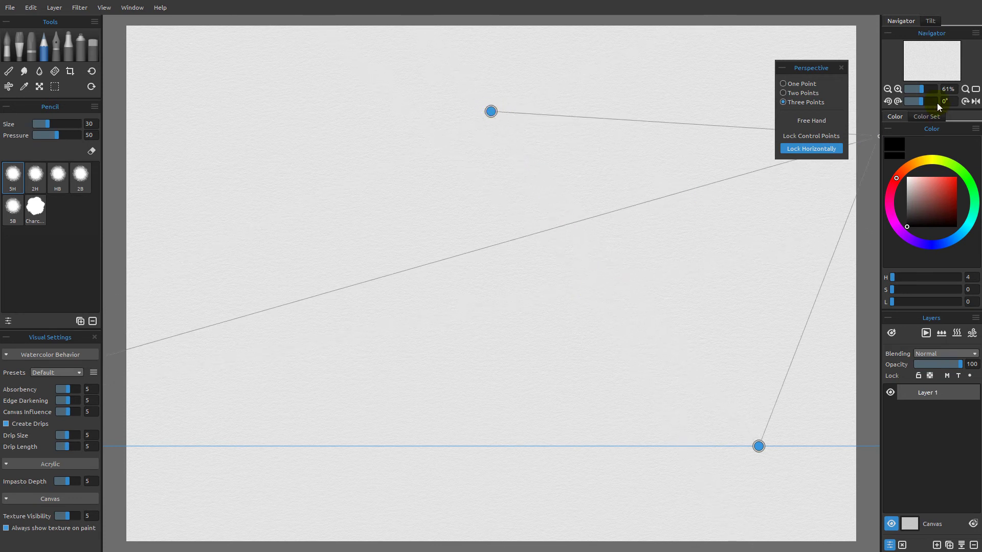
left_click(888, 89)
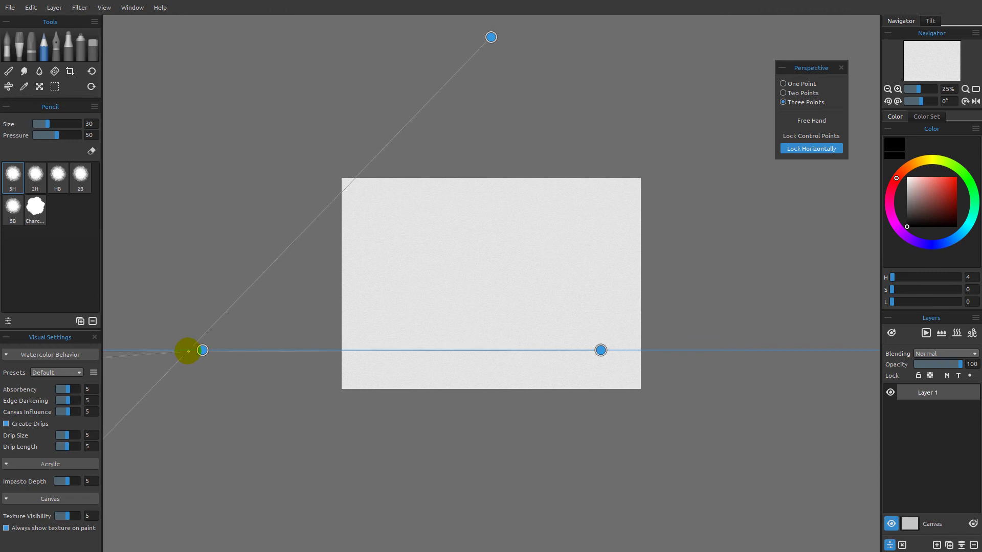
left_click_drag(171, 351, 174, 350)
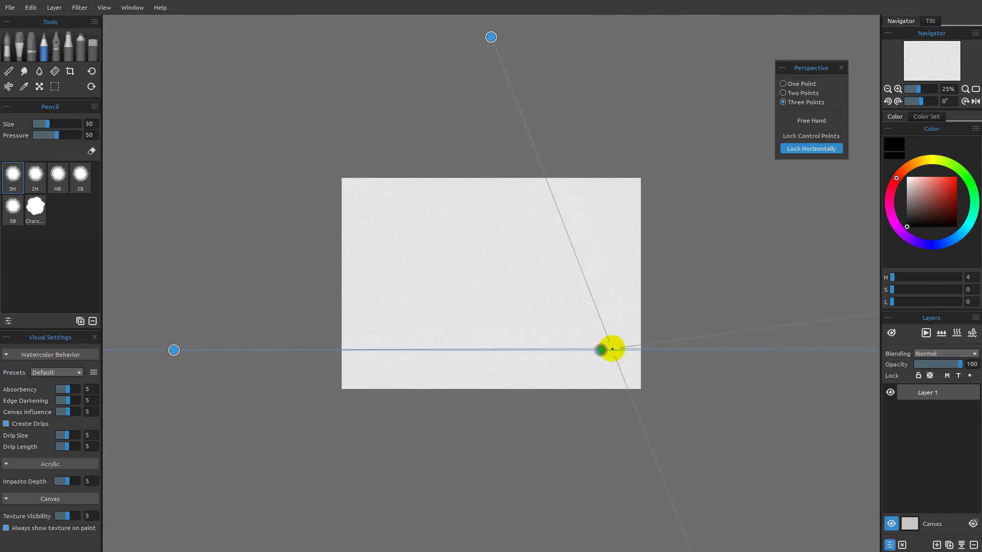
left_click_drag(600, 350, 667, 356)
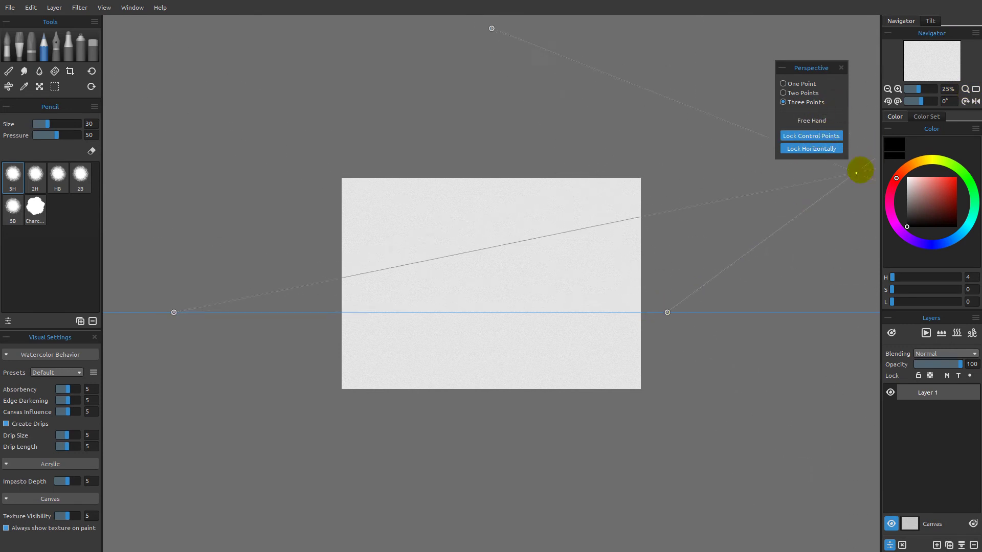
Step: Fit the canvas, raise the convergence point near the paper top, and draw the tower's converging edges
left_click(976, 89)
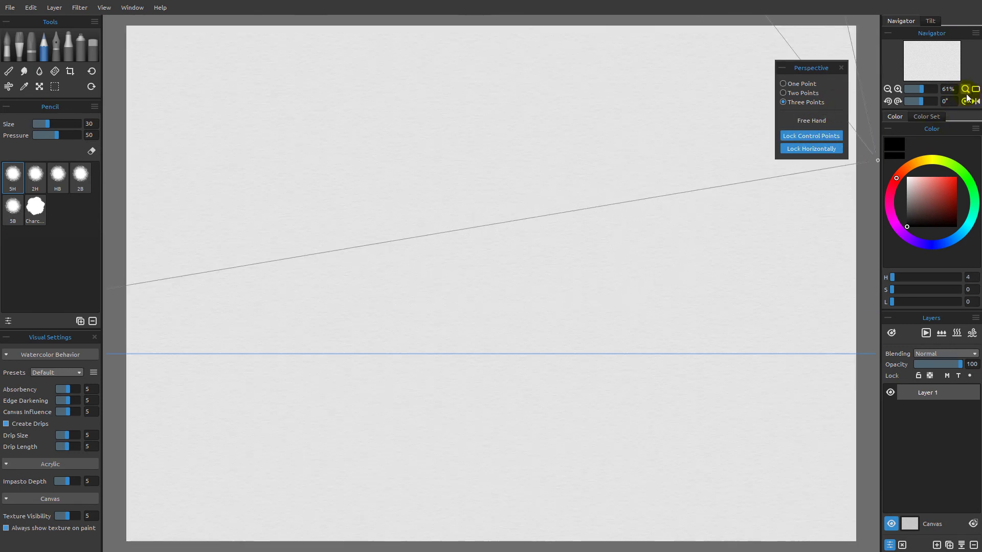
mouse_move(482, 185)
left_mouse_down()
mouse_move(491, 55)
mouse_move(486, 352)
mouse_move(486, 176)
mouse_move(438, 63)
mouse_move(398, 259)
mouse_move(399, 354)
left_mouse_up()
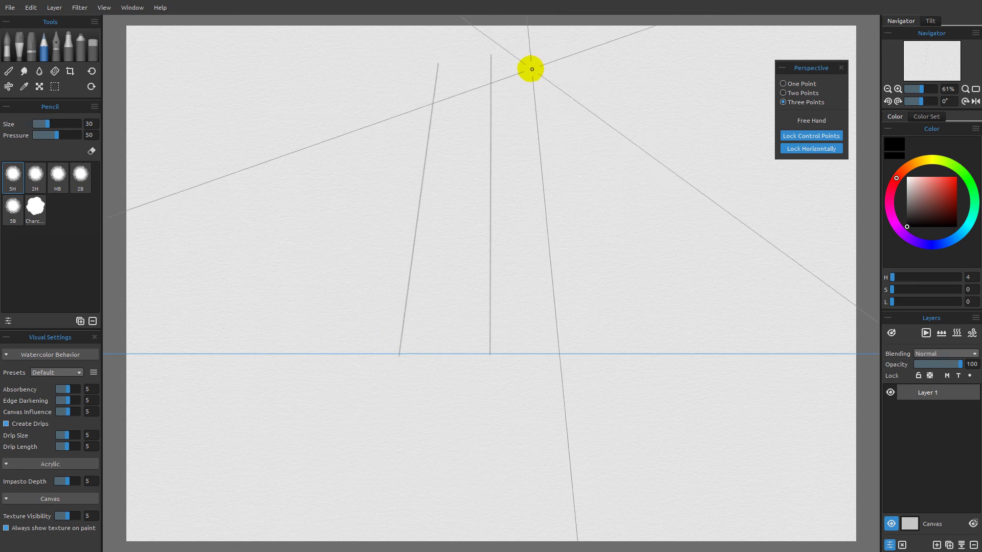
mouse_move(526, 62)
left_mouse_down()
mouse_move(545, 128)
mouse_move(566, 347)
left_mouse_up()
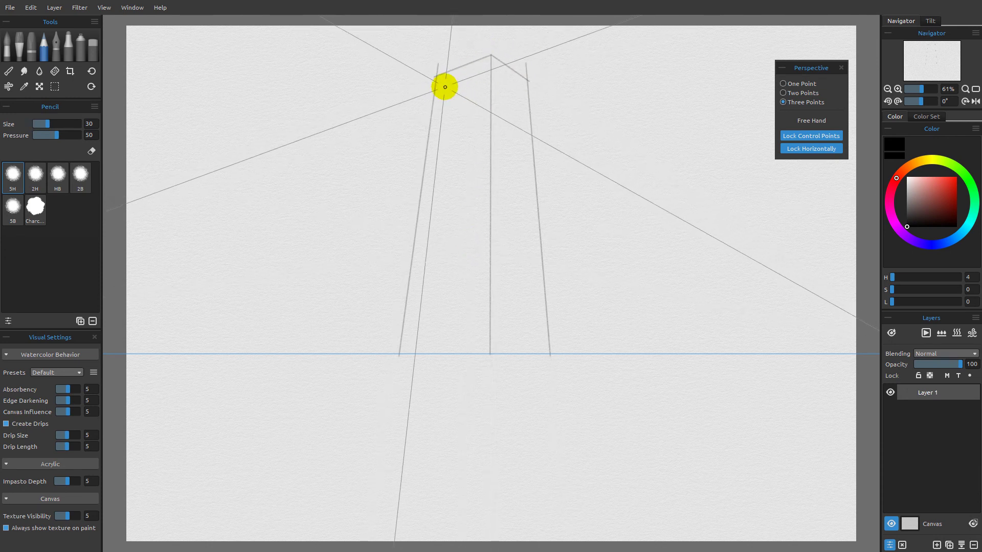
mouse_move(447, 86)
left_mouse_down()
mouse_move(482, 71)
mouse_move(469, 351)
left_mouse_up()
left_click_drag(438, 88, 432, 348)
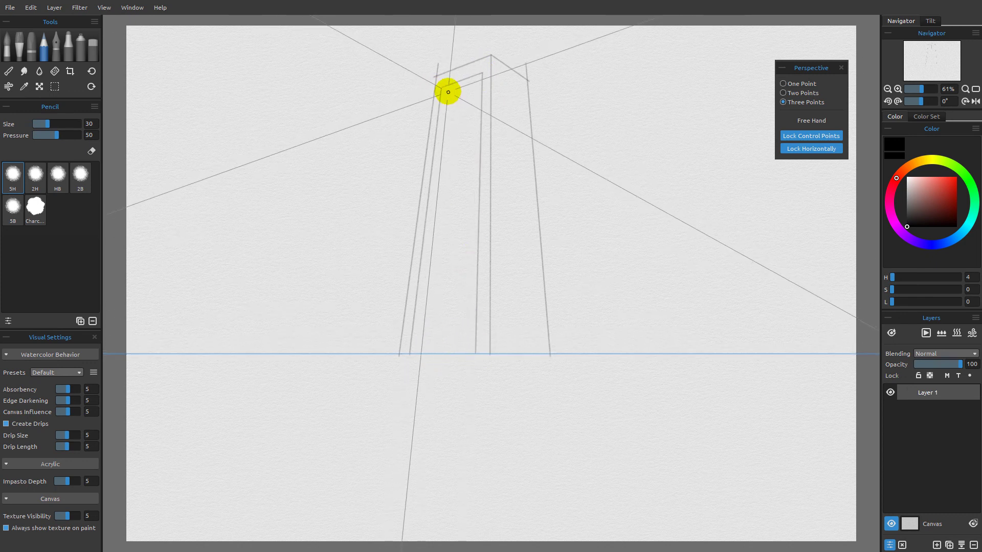
left_click_drag(445, 87, 417, 352)
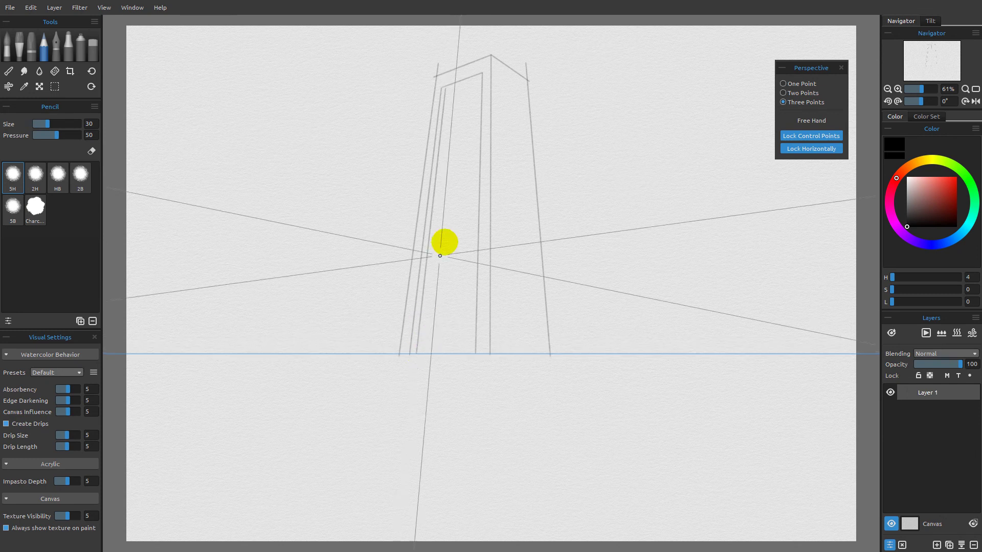
left_click_drag(450, 85, 428, 349)
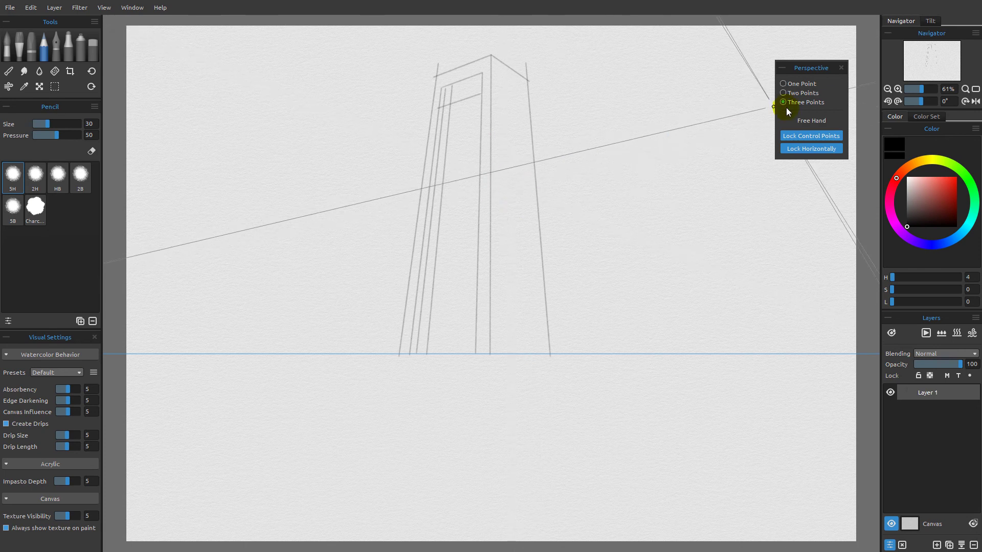
Step: Clear the tower sketch and drag the vanishing point across the canvas to the upper right
left_click_drag(773, 100, 902, 528)
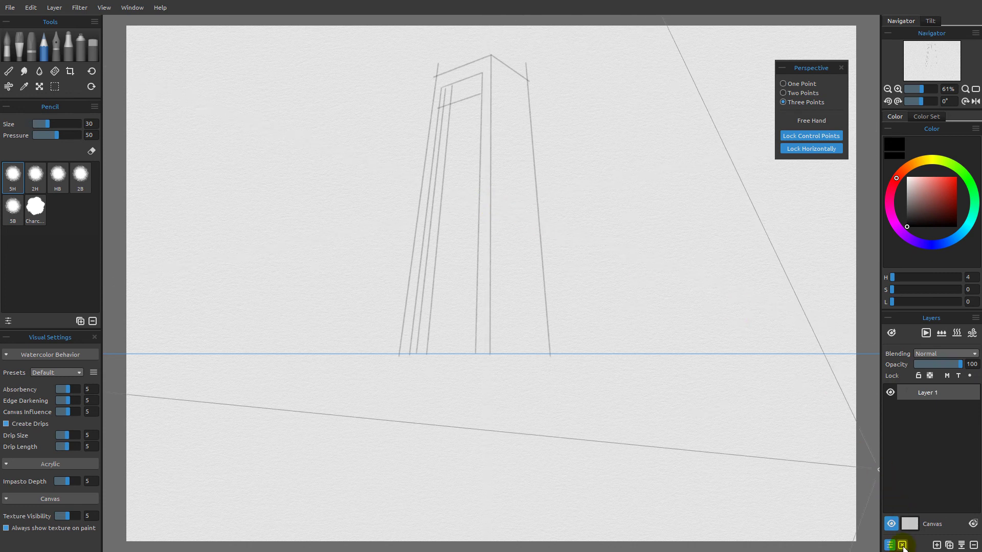
left_click(902, 545)
mouse_move(878, 470)
left_mouse_down()
mouse_move(725, 136)
mouse_move(743, 145)
mouse_move(539, 145)
mouse_move(433, 217)
mouse_move(421, 197)
mouse_move(491, 192)
left_mouse_up()
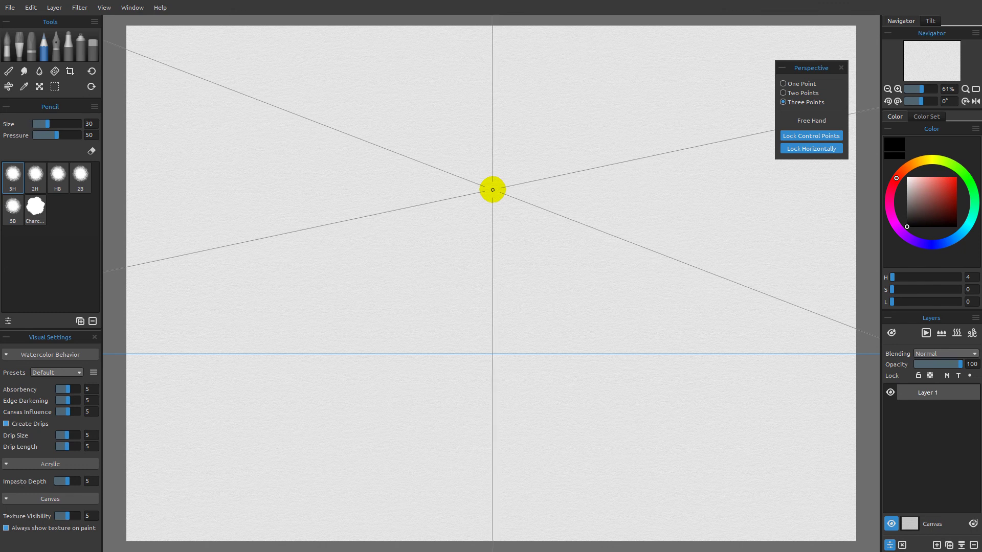
left_click_drag(495, 189, 471, 201)
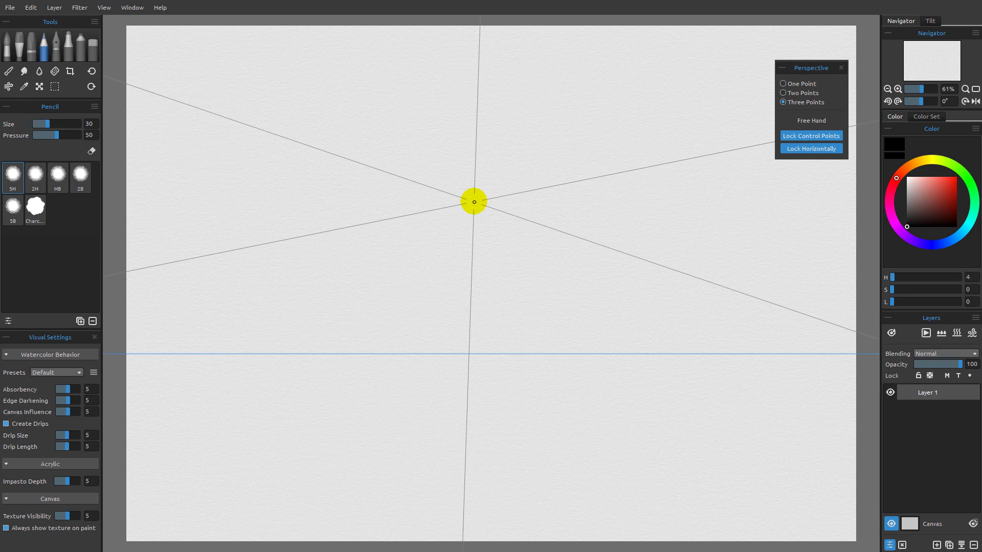
left_click_drag(474, 201, 474, 201)
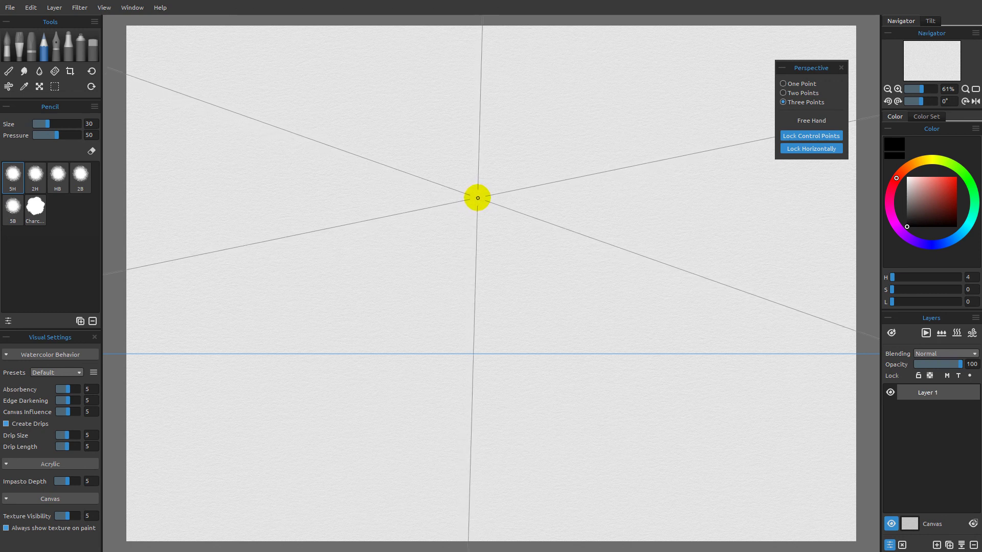
left_click_drag(478, 198, 604, 109)
Step: Re-enable the three-point perspective guides from the Edit menu and move their vanishing point toward the upper-right corner
left_click(842, 65)
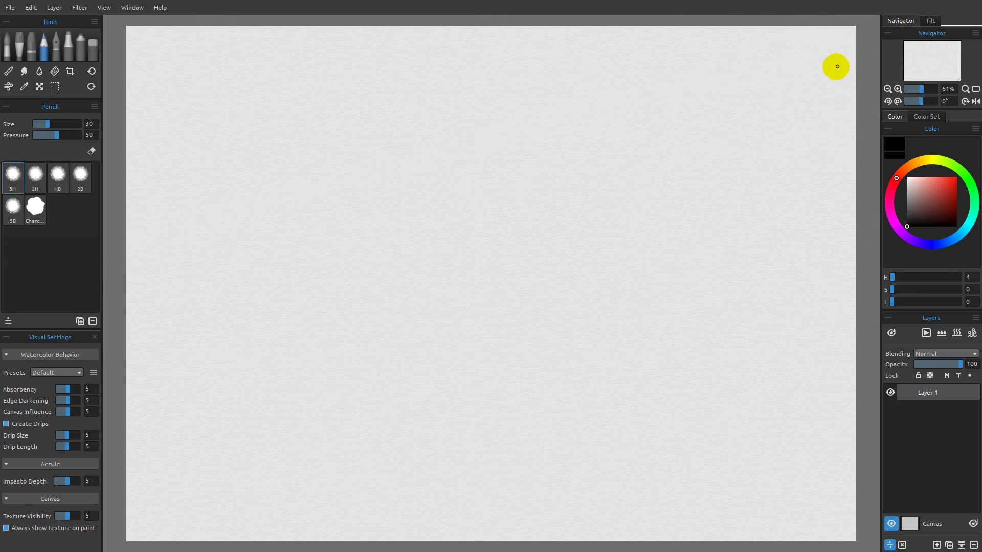
left_click(31, 7)
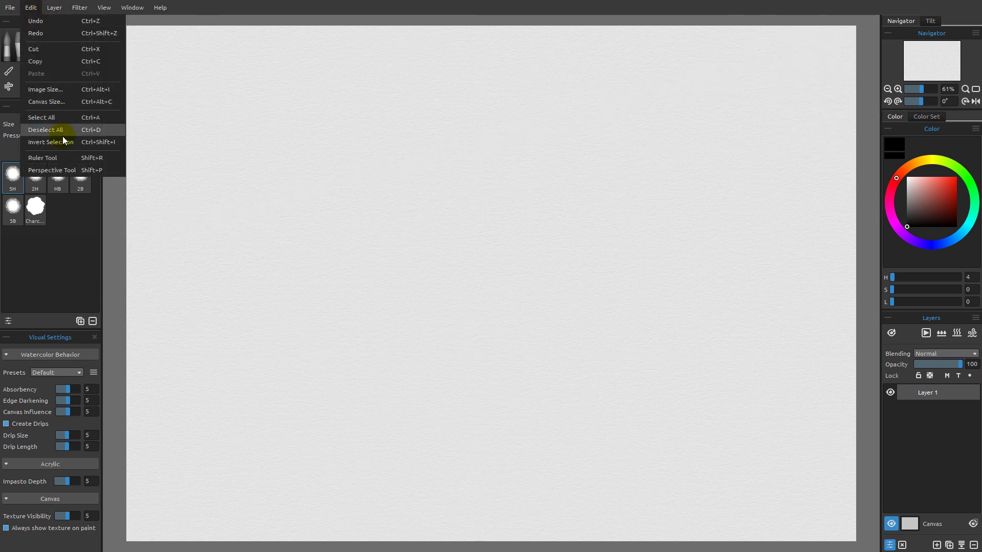
left_click(60, 170)
left_click_drag(526, 224, 485, 200)
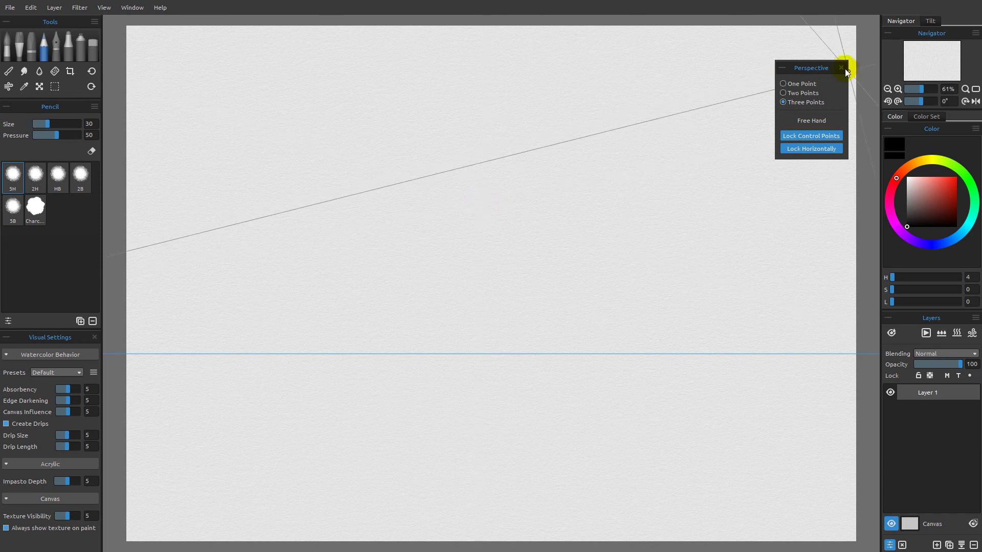